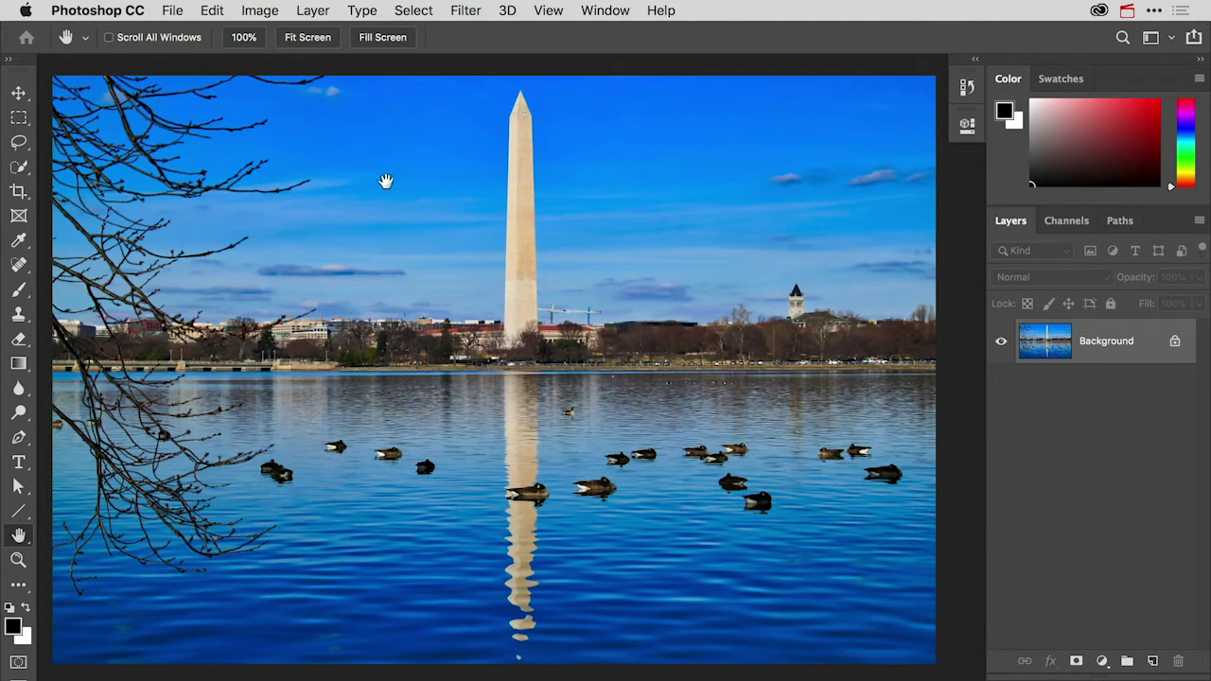
Step: Duplicate the Background layer into a new layer with Layer Via Copy
left_click(317, 17)
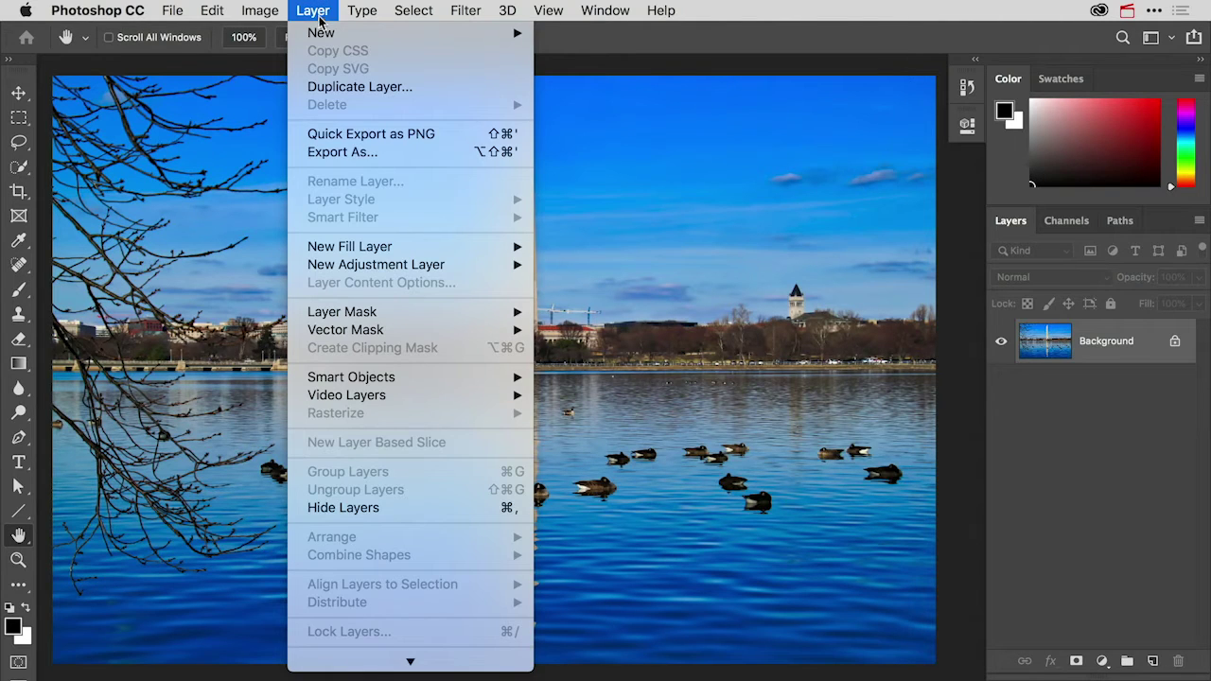
mouse_move(321, 36)
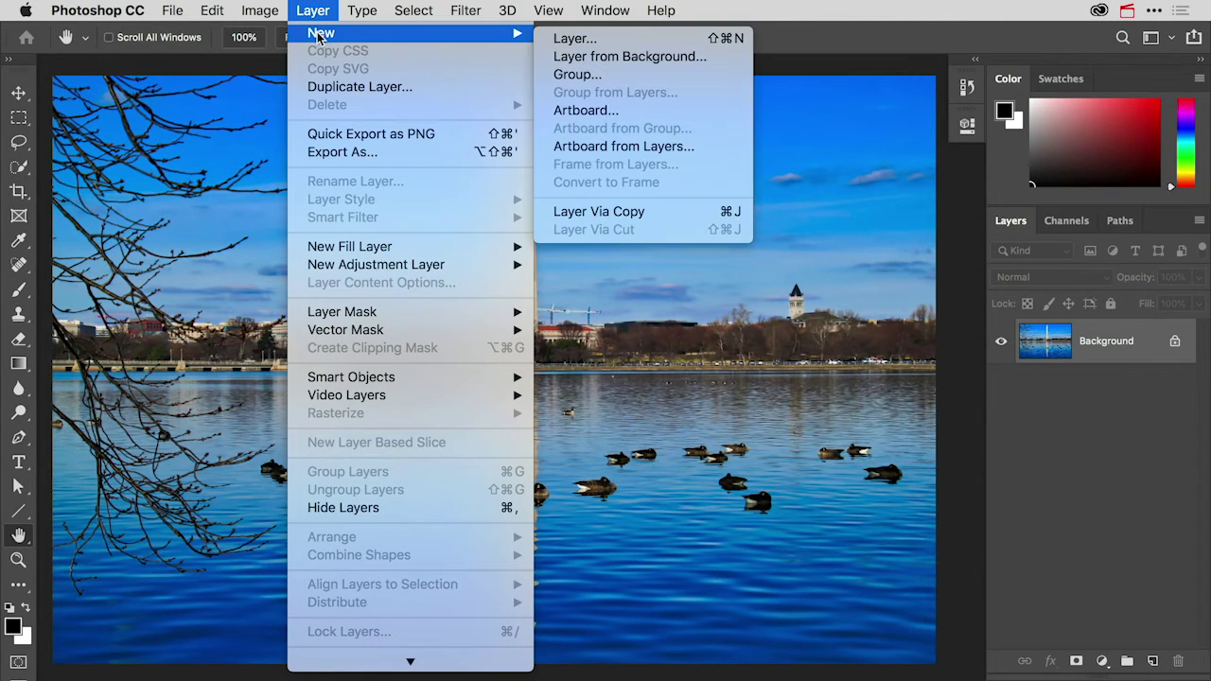
left_click(660, 214)
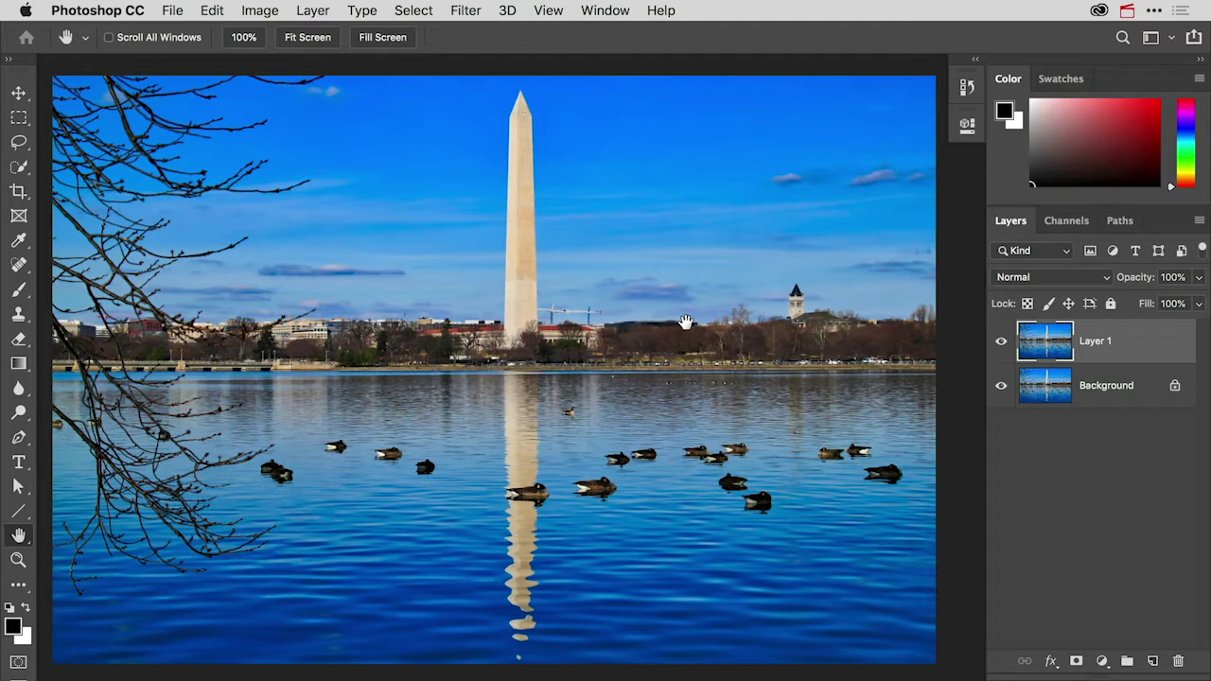
Step: Activate the Spot Healing Brush on the duplicate layer with its type set to Content-Aware
double_click(18, 560)
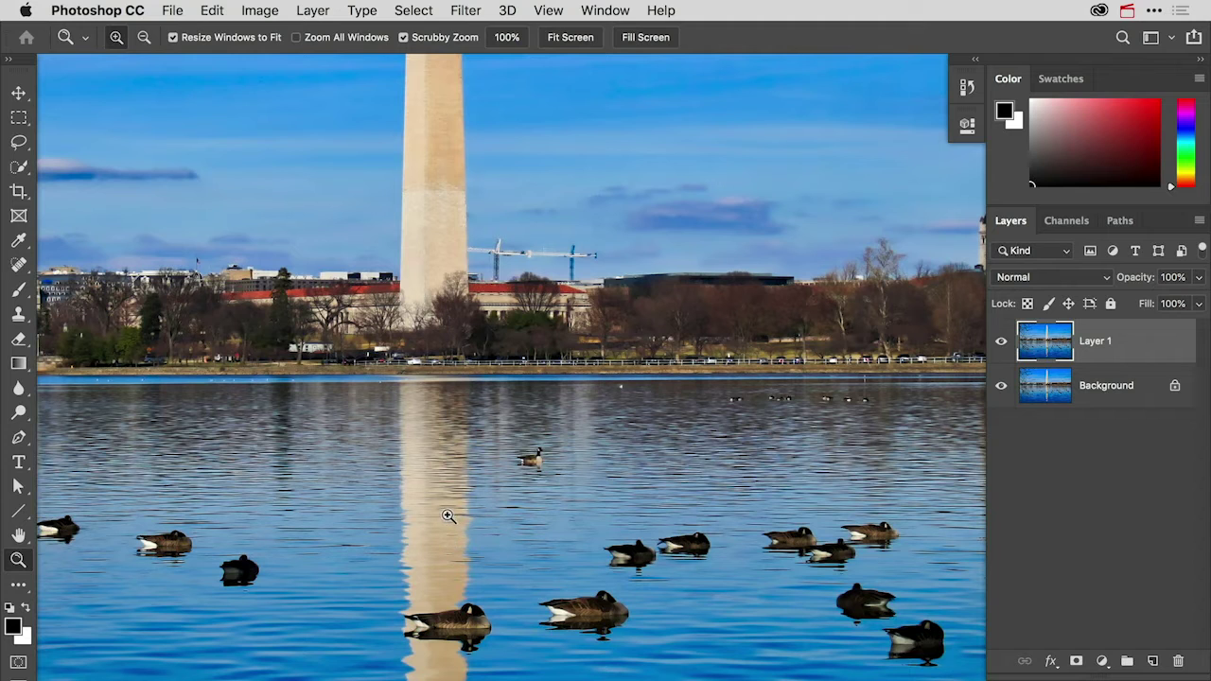
left_click_drag(454, 527, 464, 289)
mouse_move(501, 413)
left_mouse_down()
mouse_move(513, 384)
mouse_move(507, 336)
mouse_move(514, 357)
left_mouse_up()
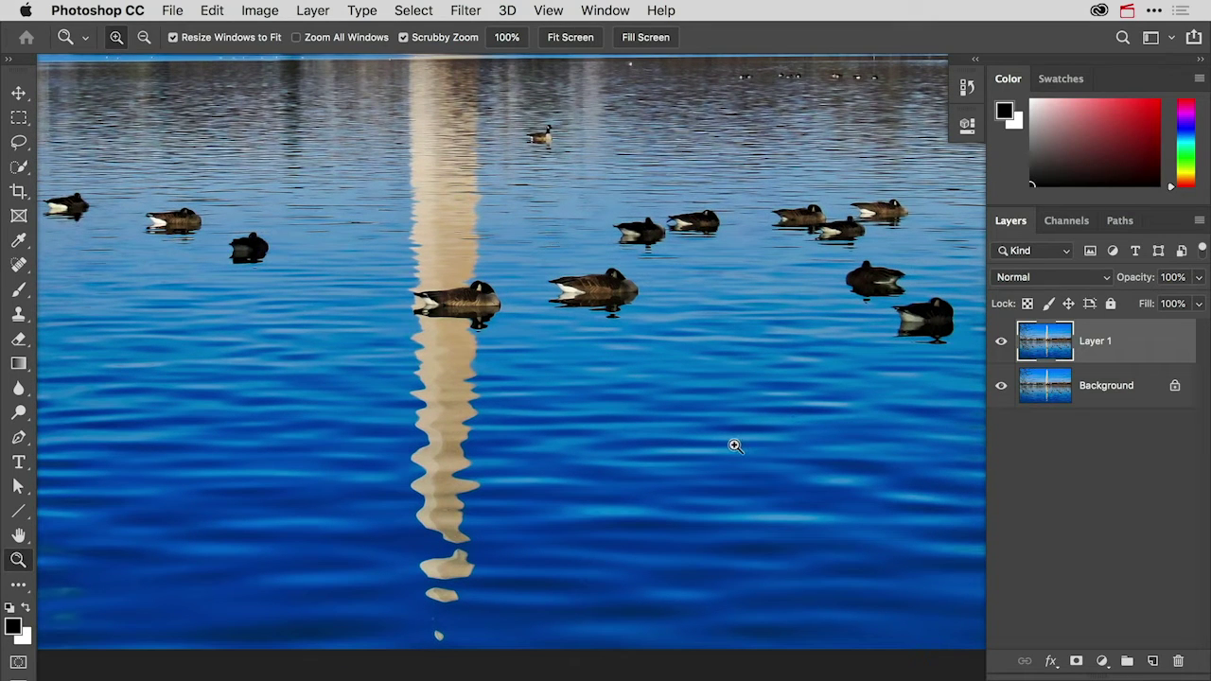
left_click(20, 265)
right_click(21, 268)
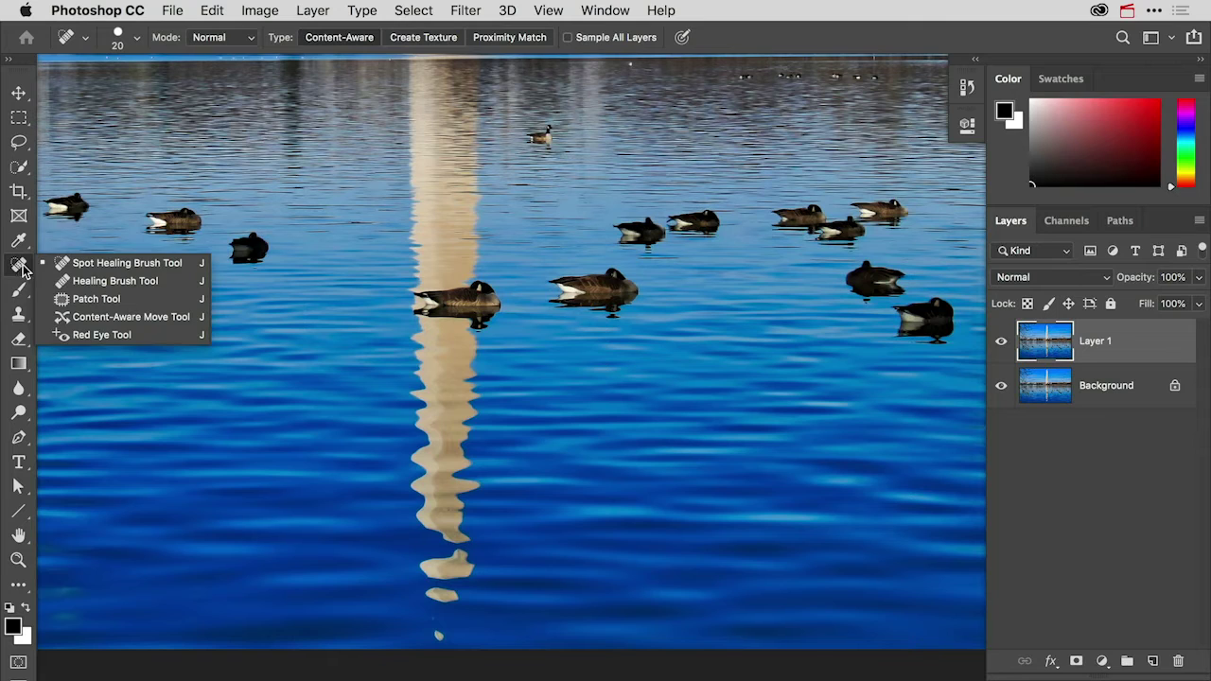
left_click(80, 265)
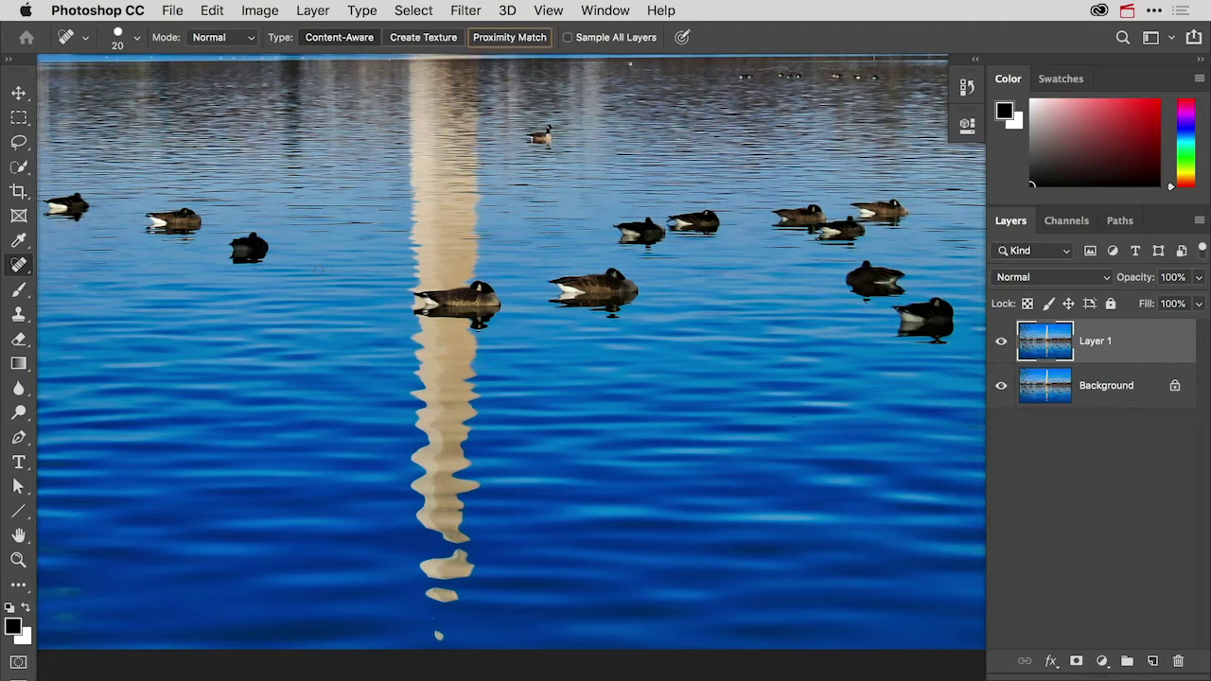
left_click(519, 41)
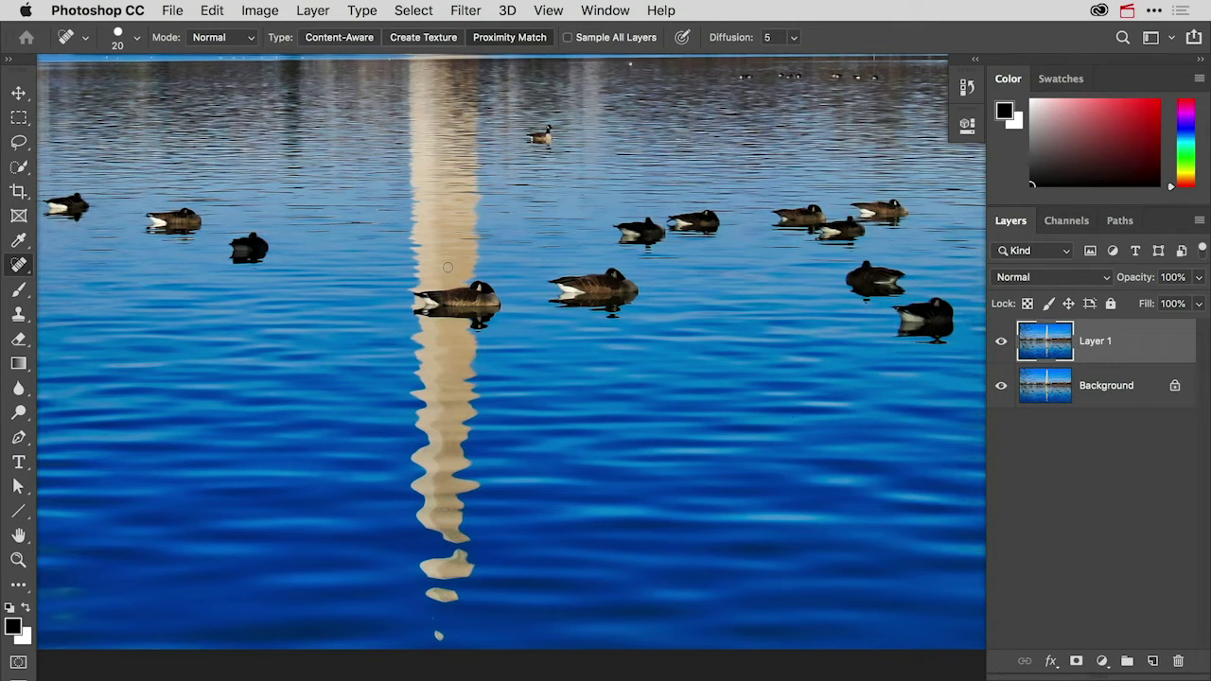
left_click(361, 40)
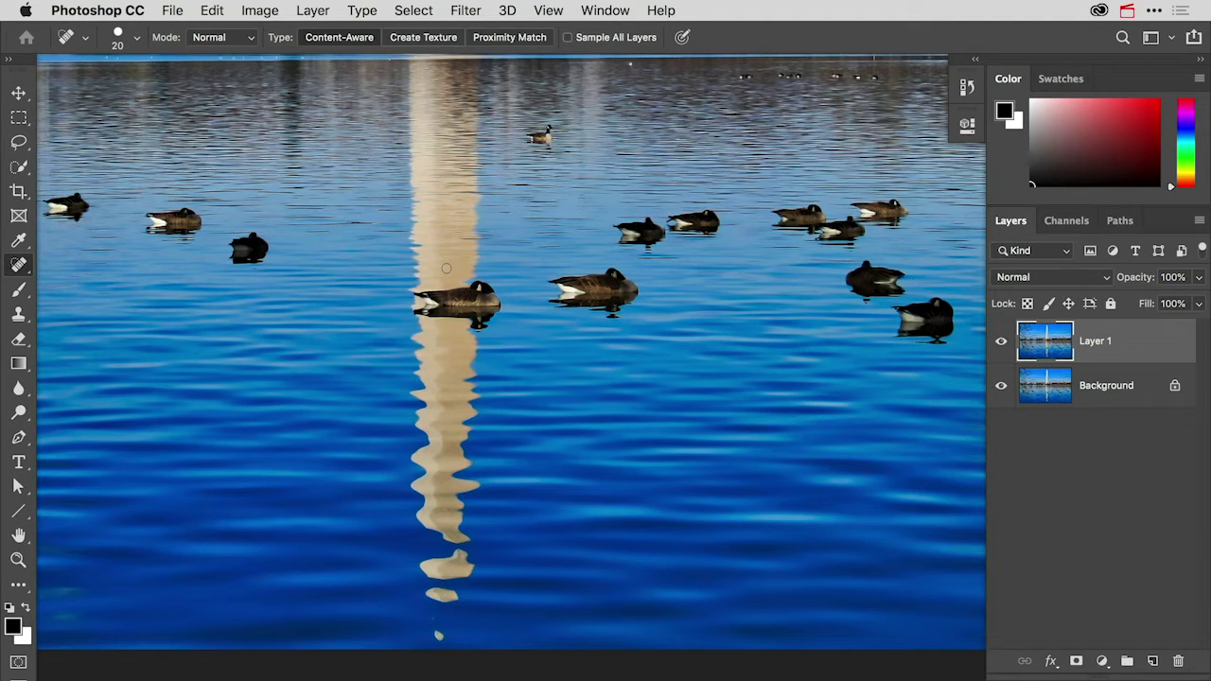
Step: Enlarge the healing brush to 45 and paint out the goose overlapping the monument's reflection, cleaning up the reflection's edge
key("bracketright")
key("bracketright")
key("bracketright")
key("bracketright")
key("bracketright")
key("bracketright")
key("bracketright")
key("bracketright")
key("bracketright")
key("bracketright")
key("bracketleft")
key("bracketleft")
key("bracketleft")
key("bracketleft")
key("bracketleft")
mouse_move(494, 297)
left_mouse_down()
mouse_move(461, 289)
mouse_move(425, 298)
mouse_move(416, 314)
mouse_move(486, 328)
mouse_move(494, 315)
mouse_move(445, 299)
mouse_move(480, 298)
mouse_move(431, 305)
mouse_move(474, 303)
left_mouse_up()
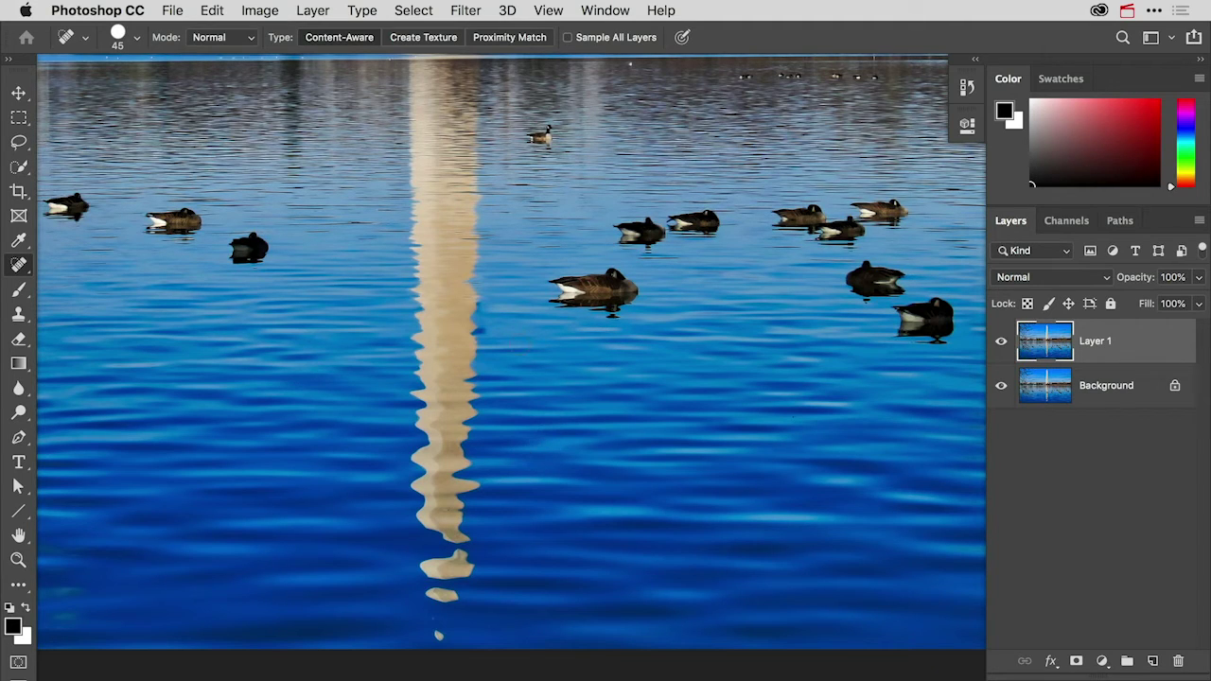
mouse_move(483, 337)
left_mouse_down()
mouse_move(467, 332)
mouse_move(469, 296)
mouse_move(471, 332)
left_mouse_up()
Step: Paint out the horizontal arms of the cranes beside the monument using the Proximity Match healing type
left_click_drag(592, 123, 467, 432)
left_click_drag(493, 289, 582, 420)
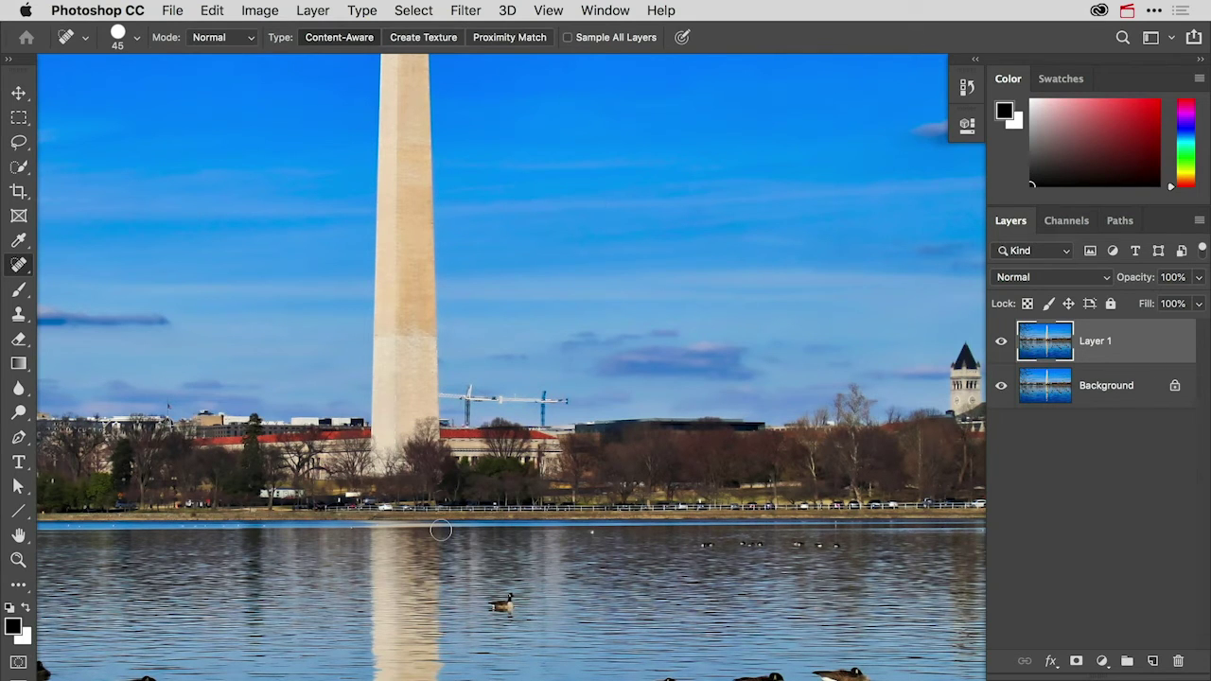
key("super+plus")
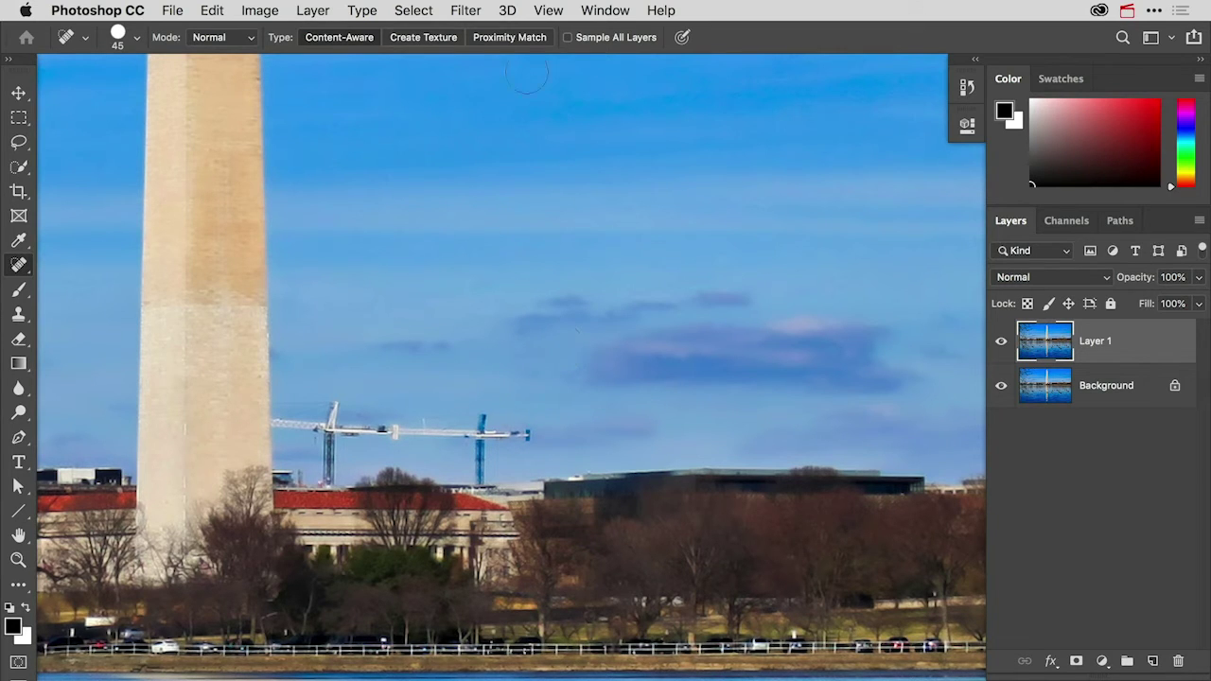
left_click(520, 38)
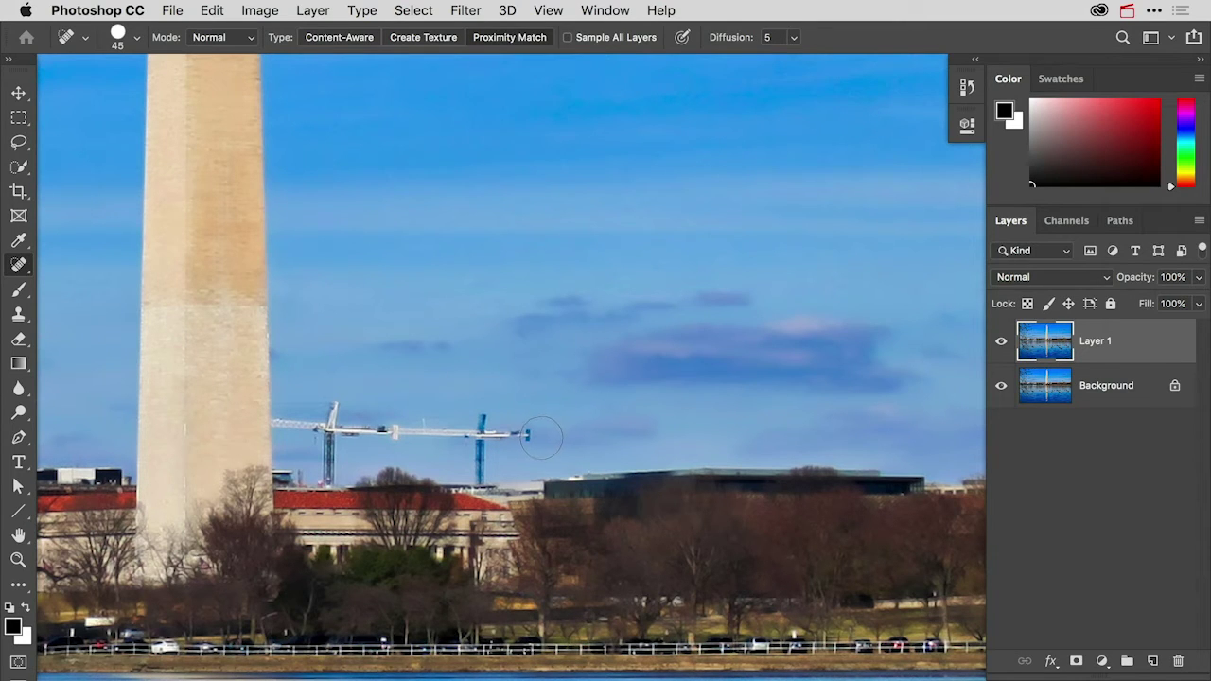
mouse_move(539, 438)
left_mouse_down()
mouse_move(490, 417)
mouse_move(467, 433)
mouse_move(358, 433)
mouse_move(337, 405)
mouse_move(297, 420)
mouse_move(331, 447)
mouse_move(383, 452)
mouse_move(510, 442)
mouse_move(471, 410)
left_mouse_up()
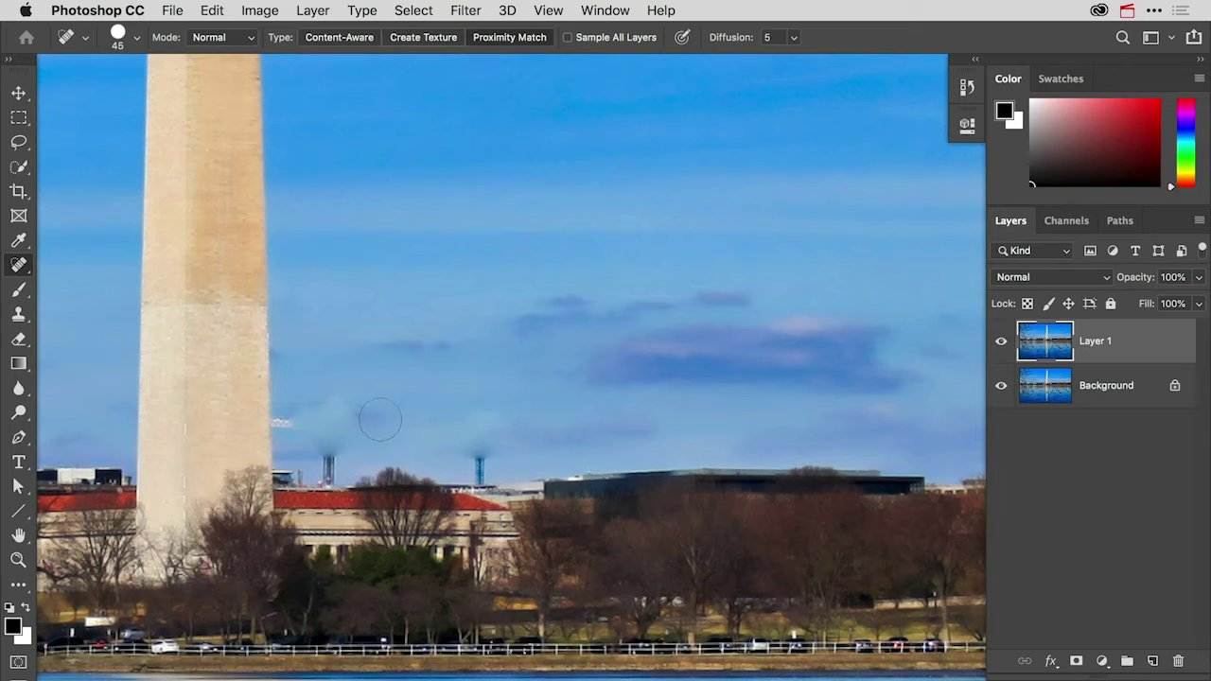
mouse_move(371, 418)
left_mouse_down()
mouse_move(313, 406)
mouse_move(321, 424)
mouse_move(279, 423)
left_mouse_up()
Step: Heal the crane remnants beside the monument and on both towers with Content-Aware, reducing the brush to 15 for the tower bases
left_click(350, 43)
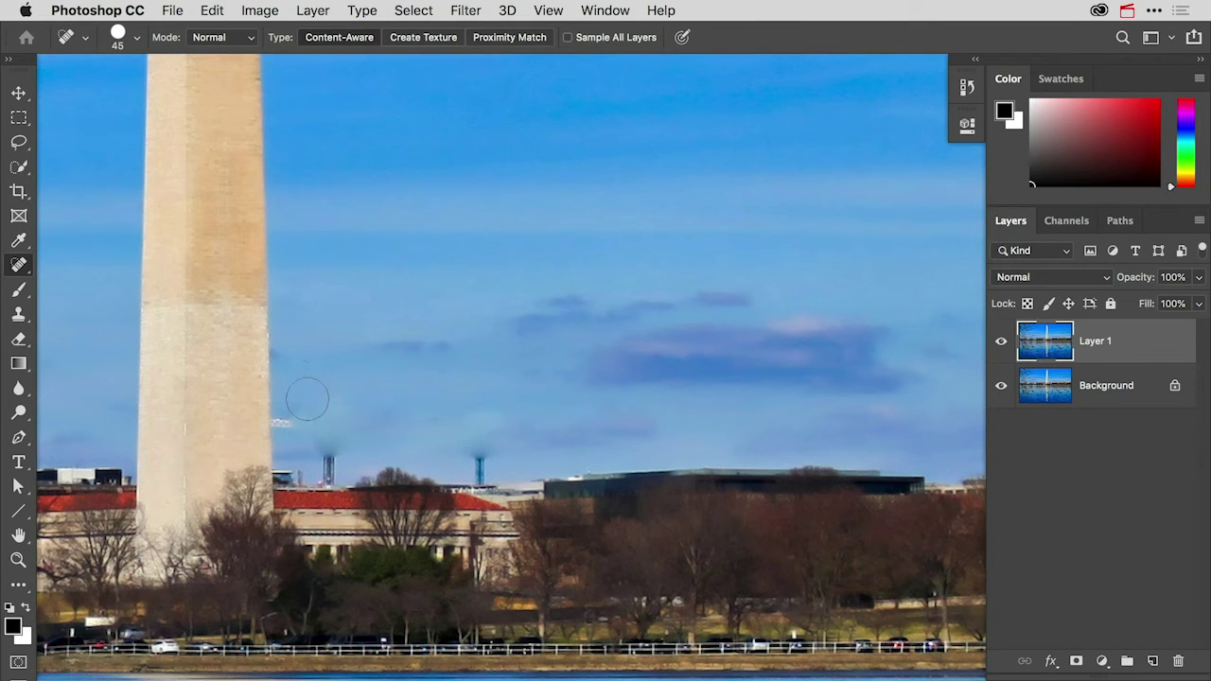
mouse_move(297, 425)
left_mouse_down()
mouse_move(277, 426)
mouse_move(319, 439)
mouse_move(336, 463)
left_mouse_up()
key("bracketleft")
key("bracketleft")
key("bracketleft")
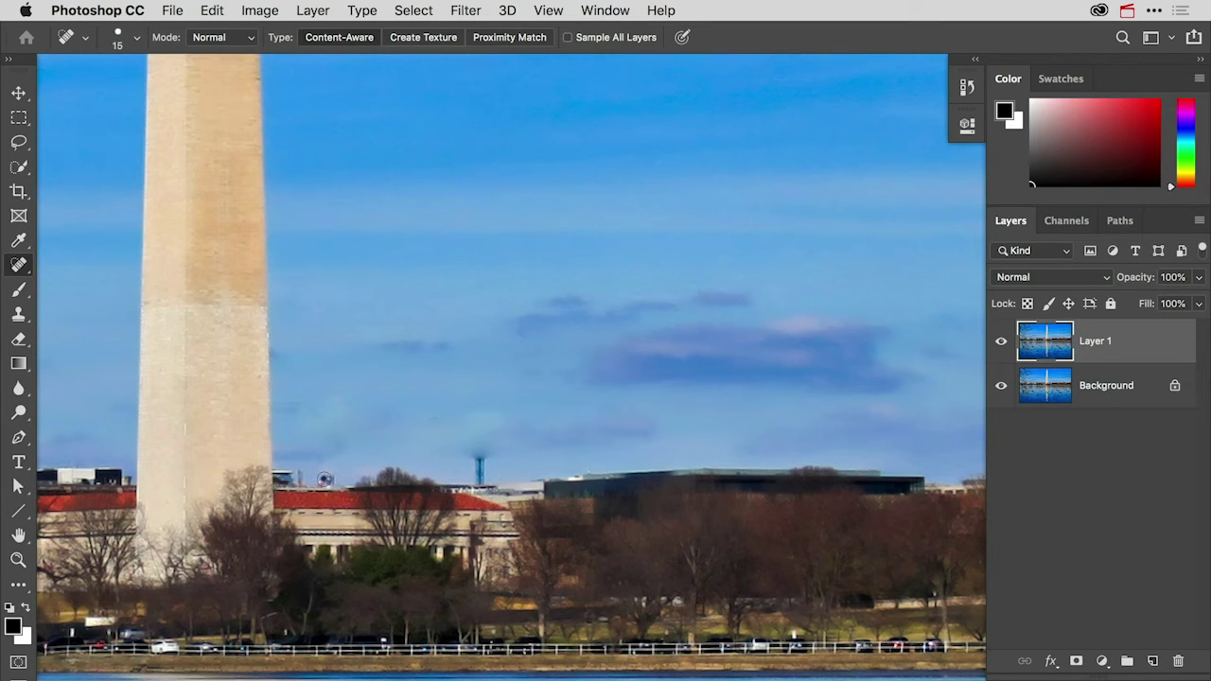
left_click_drag(326, 479, 335, 479)
left_click_drag(476, 455, 499, 457)
Step: Draw a freehand Lasso selection around the remaining crane tower stub, following the roofline of the building beneath it
left_click(23, 144)
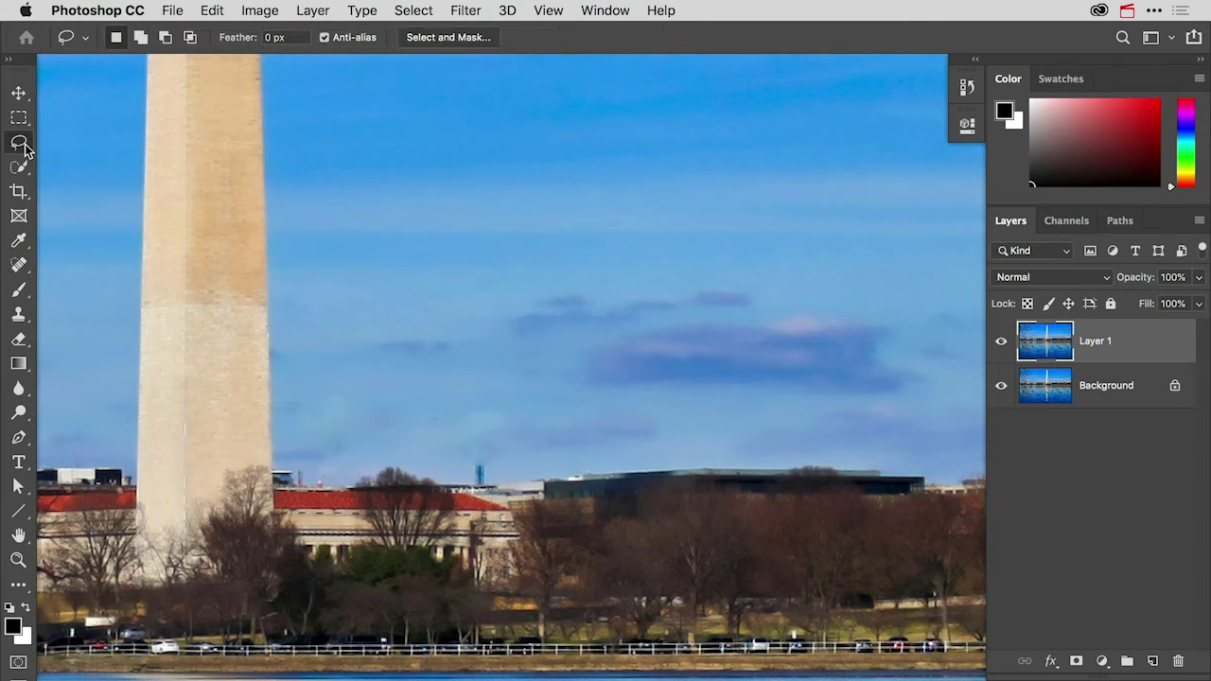
left_click(68, 141)
key("super+plus")
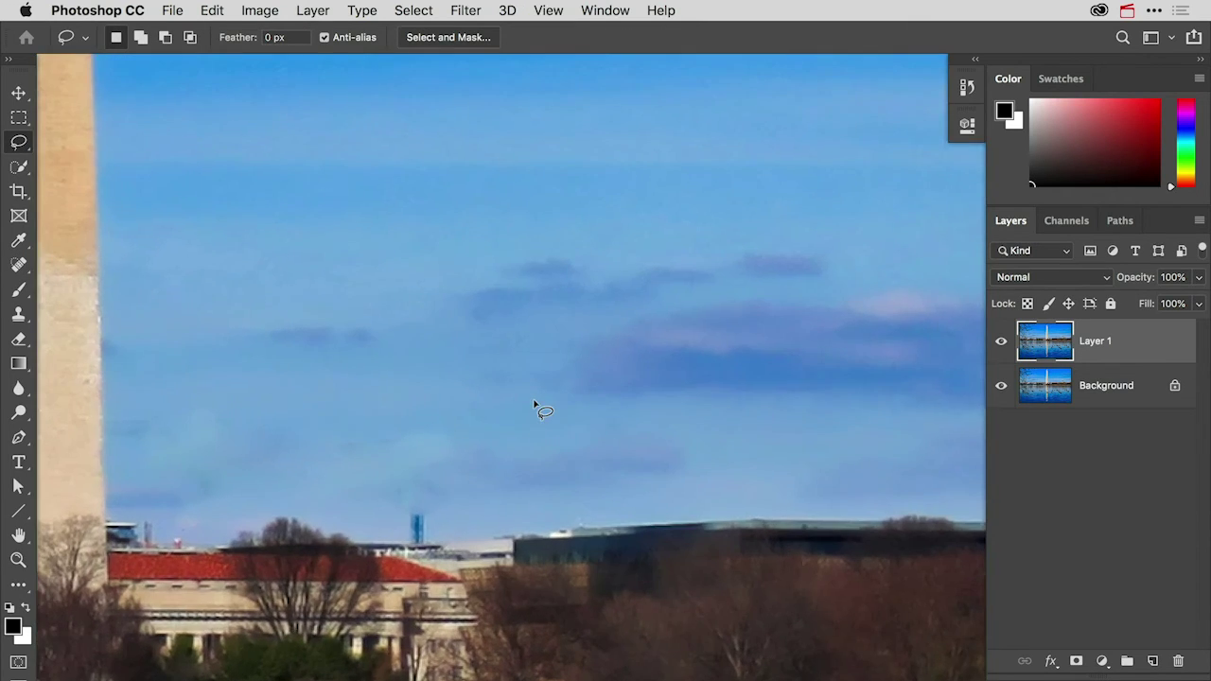
left_click_drag(519, 465, 535, 281)
mouse_move(430, 324)
left_mouse_down()
mouse_move(418, 382)
mouse_move(466, 383)
mouse_move(477, 365)
mouse_move(466, 330)
mouse_move(431, 324)
left_mouse_up()
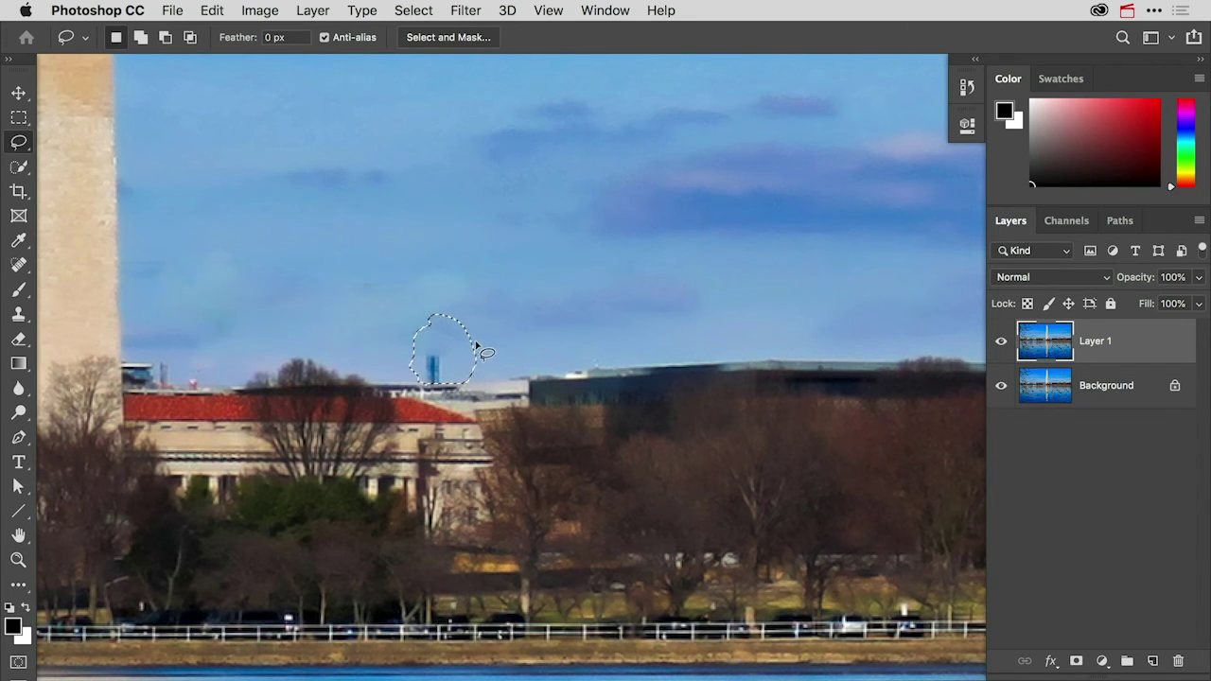
Step: Paint out the crane stub inside the selection with the Spot Healing Brush, then deselect
key("j")
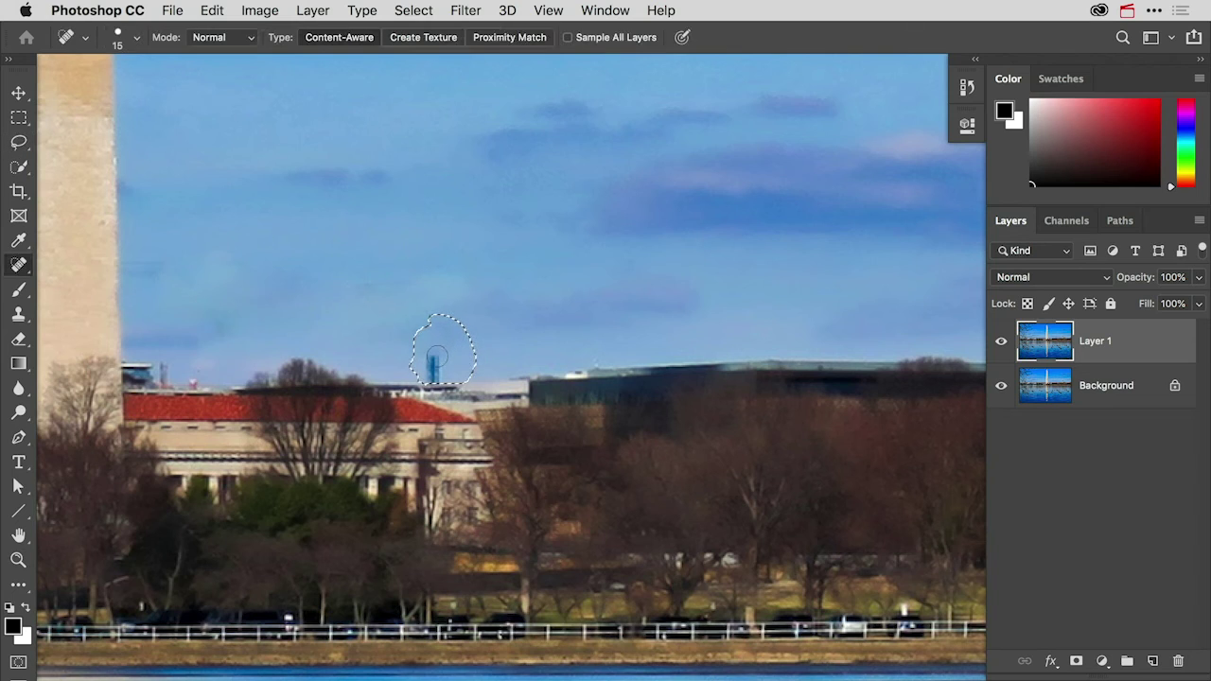
mouse_move(426, 341)
left_mouse_down()
mouse_move(433, 374)
mouse_move(450, 356)
left_mouse_up()
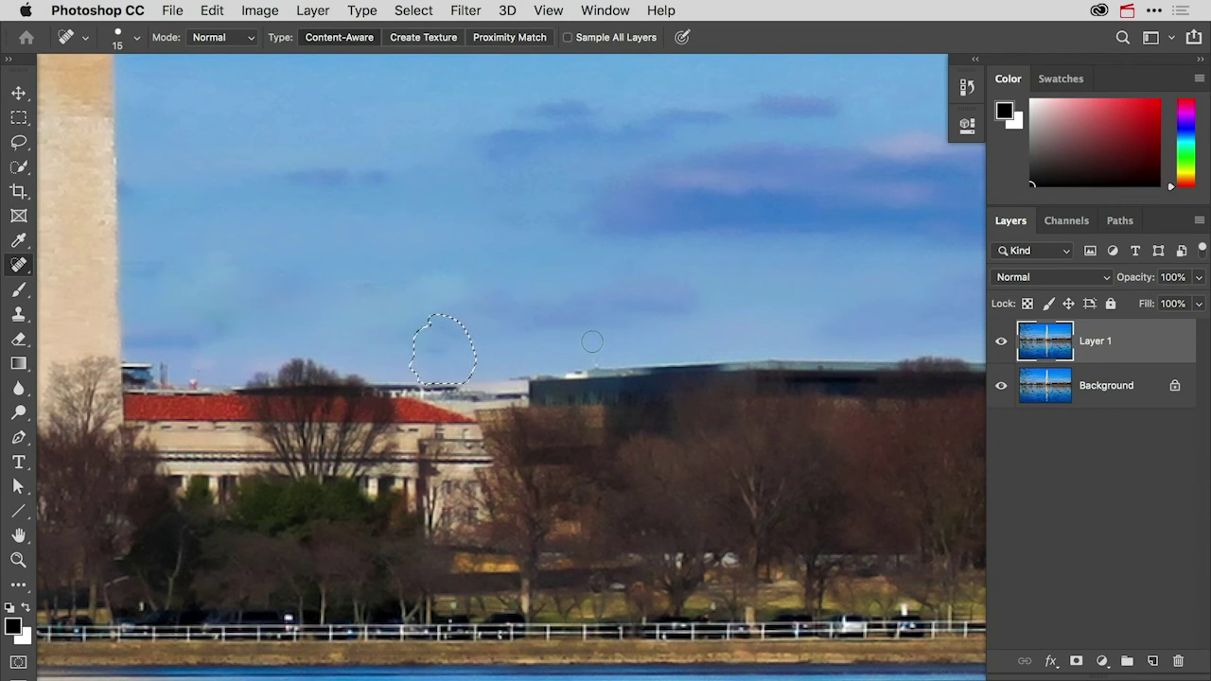
key("super+d")
Step: Compare the whole retouched image with the original by repeatedly hiding and showing Layer 1, leaving it visible
key("super+0")
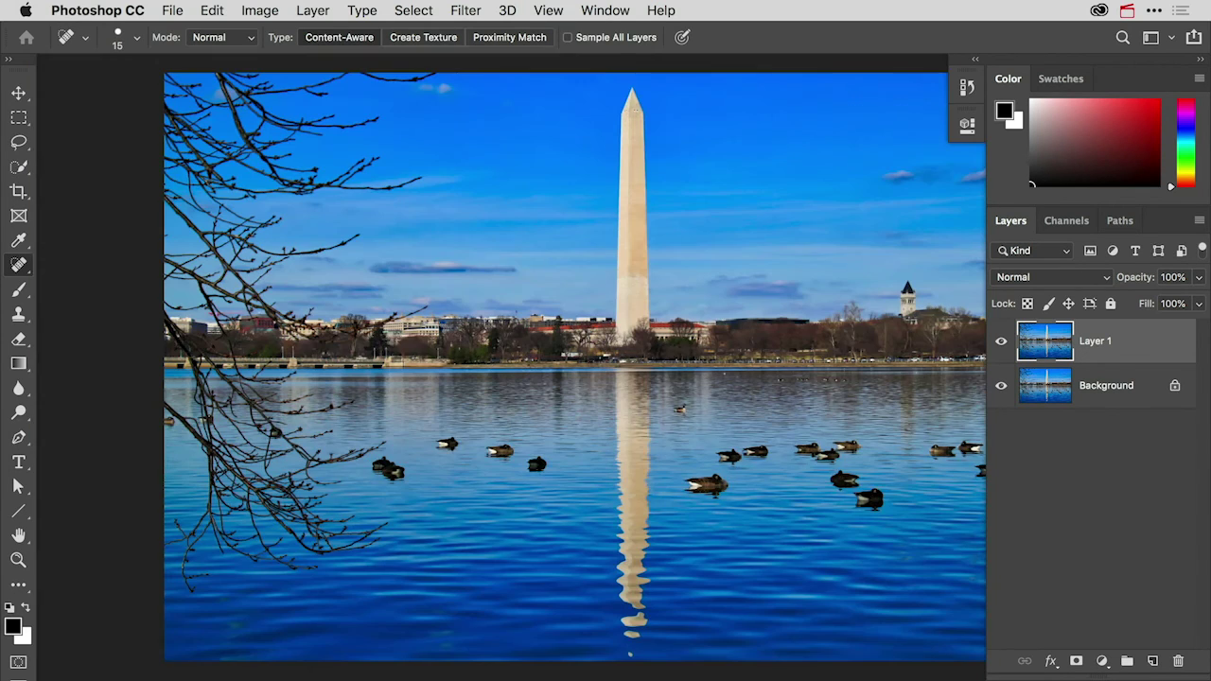
left_click_drag(692, 387, 581, 391)
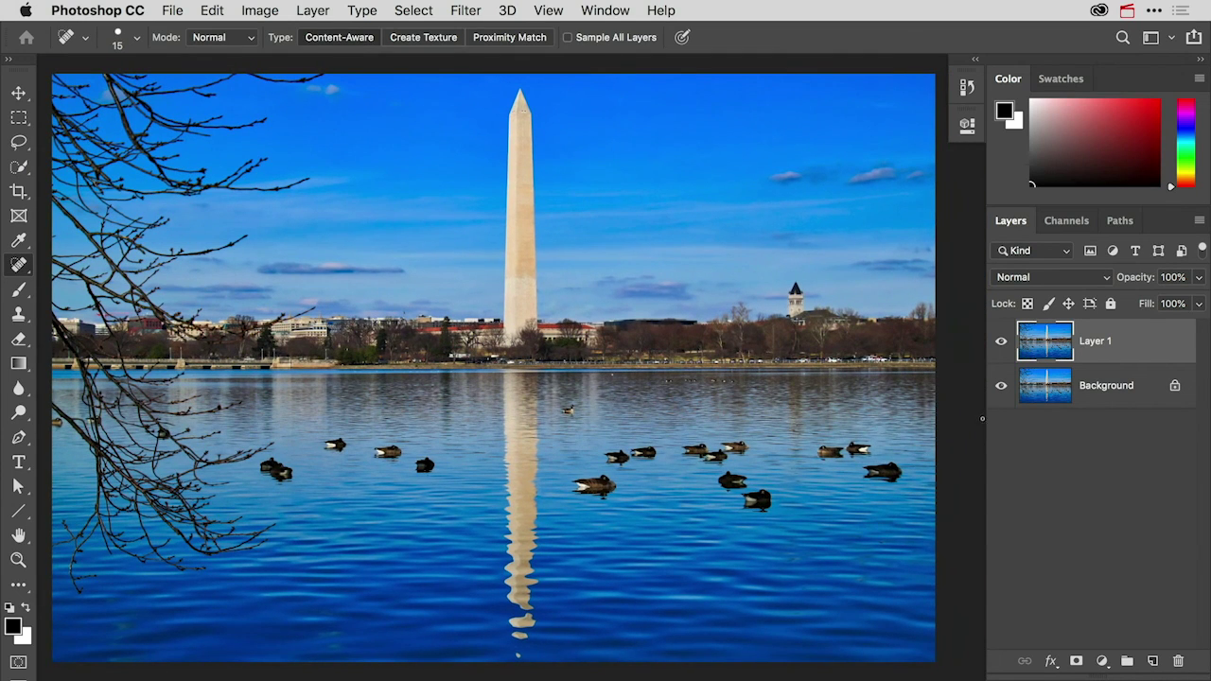
left_click(1002, 343)
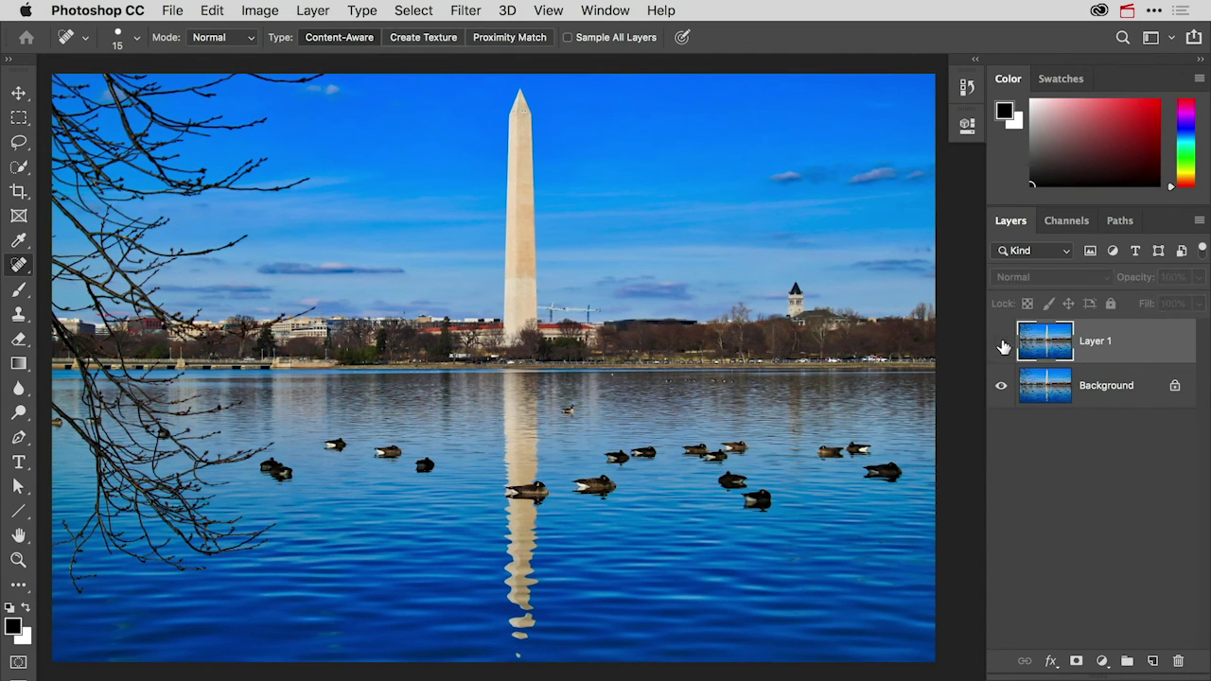
left_click(1003, 345)
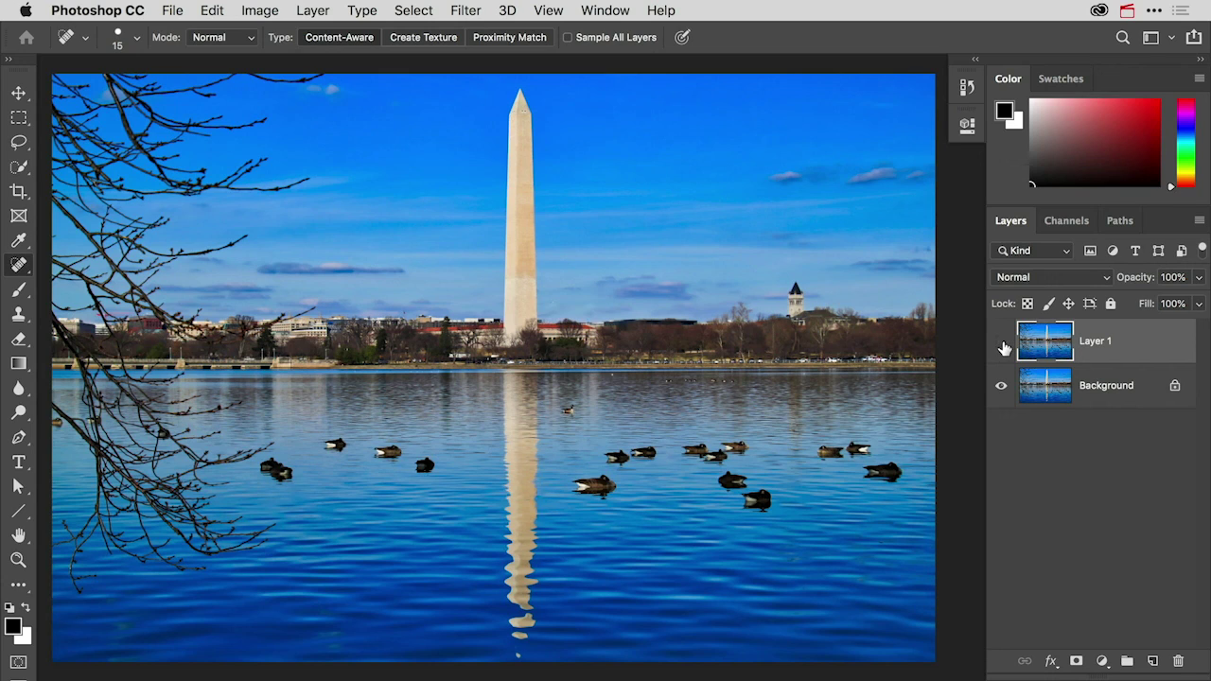
left_click(1003, 346)
left_click(1003, 347)
left_click(1003, 346)
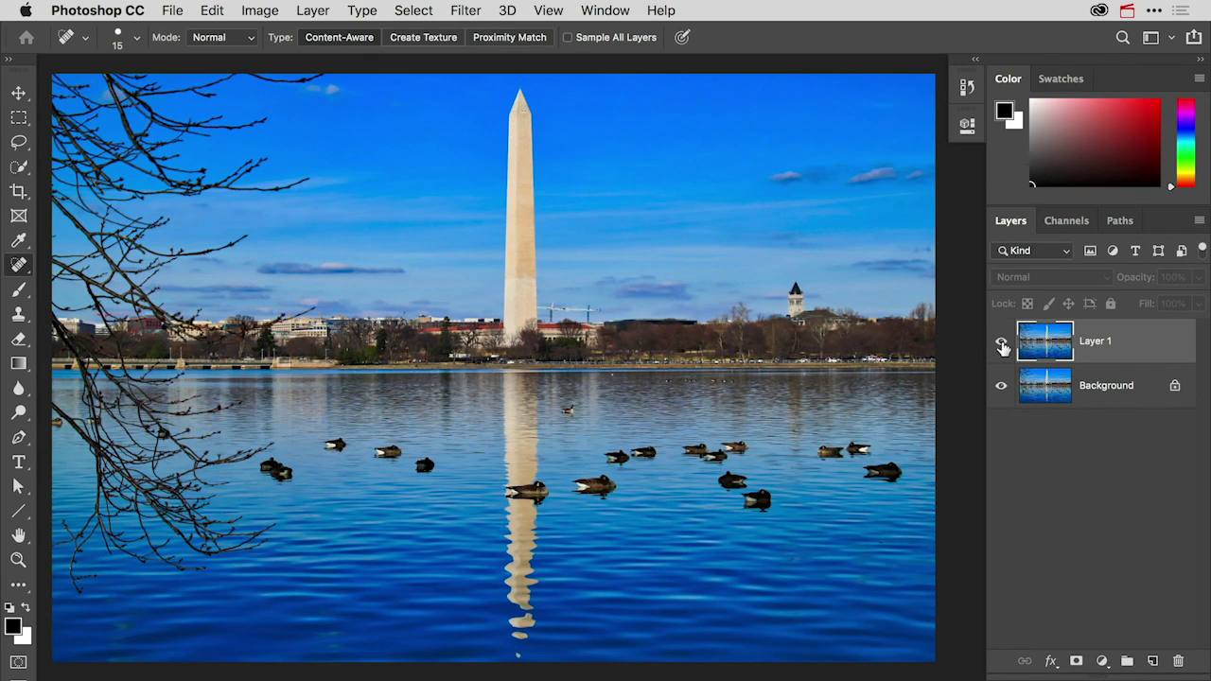
left_click(1003, 346)
left_click(1004, 348)
left_click(1004, 348)
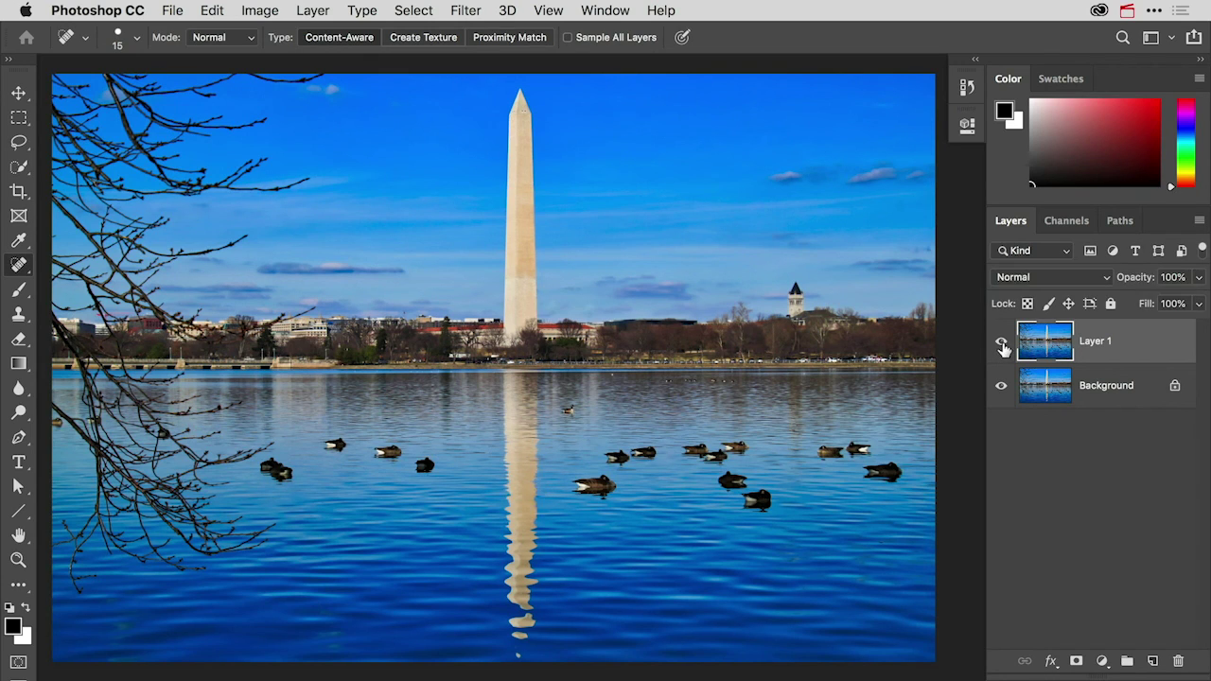
left_click(1004, 348)
left_click(1004, 348)
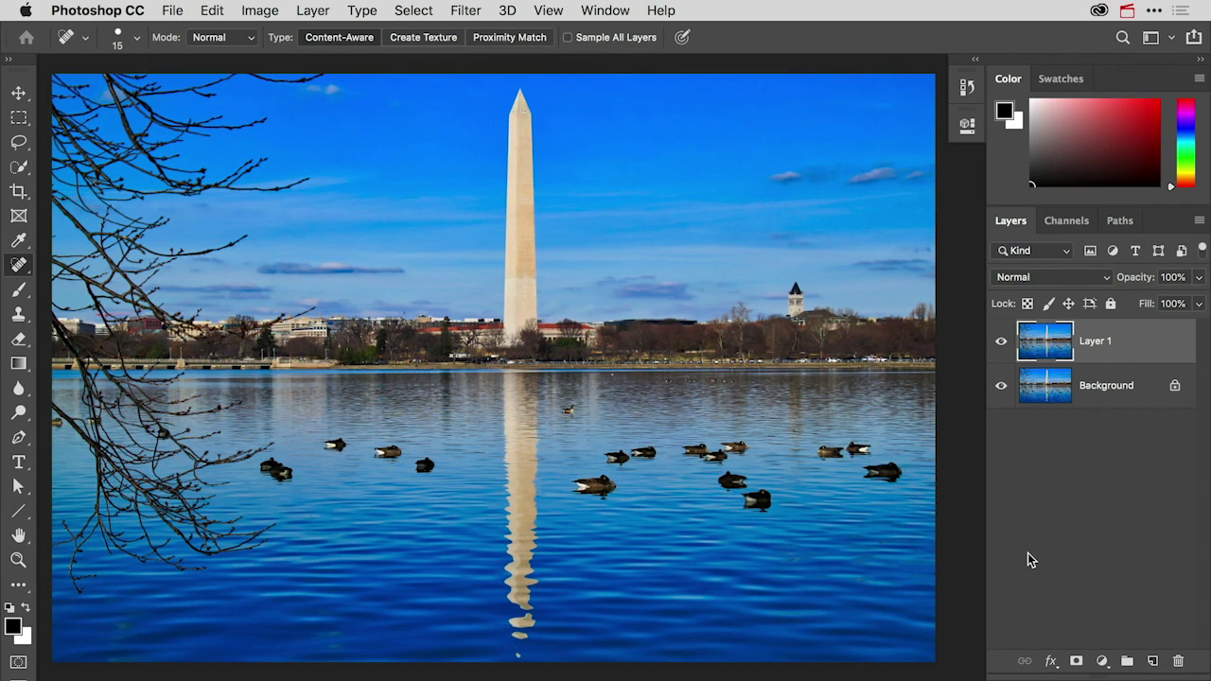